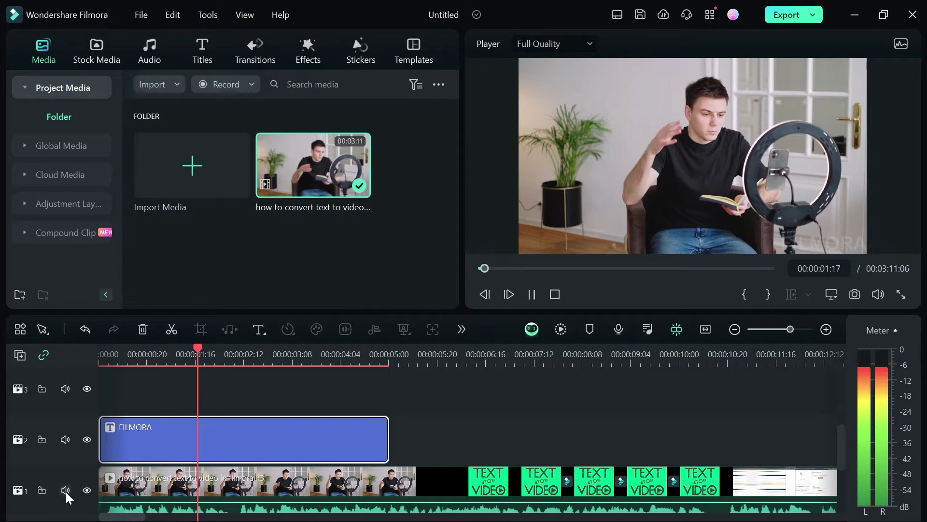
key(space)
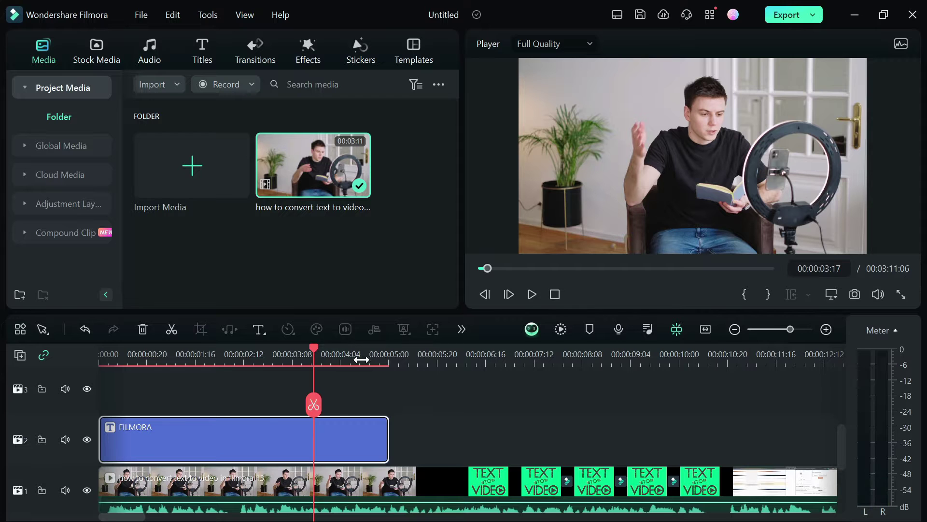
Step: Play the project preview and scroll through the 2Checkout order page
scroll(362, 359, down, 10)
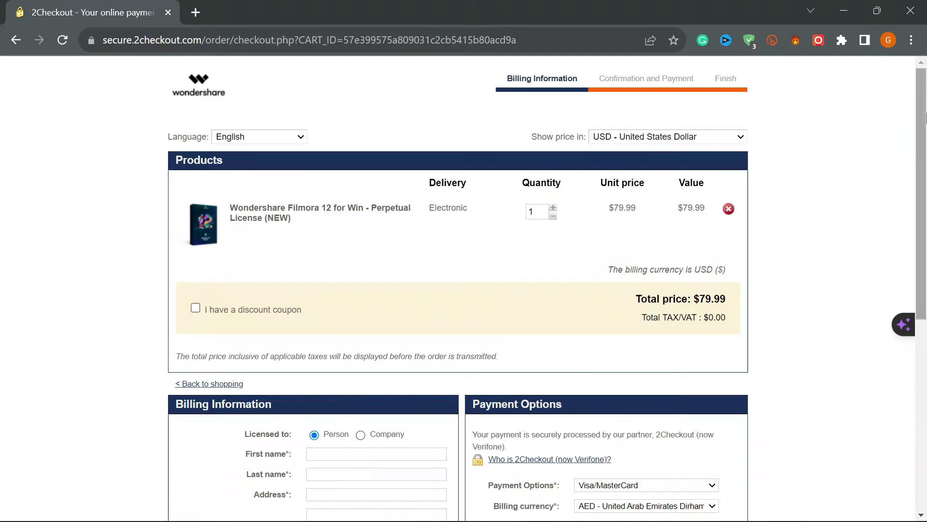
scroll(206, 315, down, 6)
scroll(207, 315, up, 6)
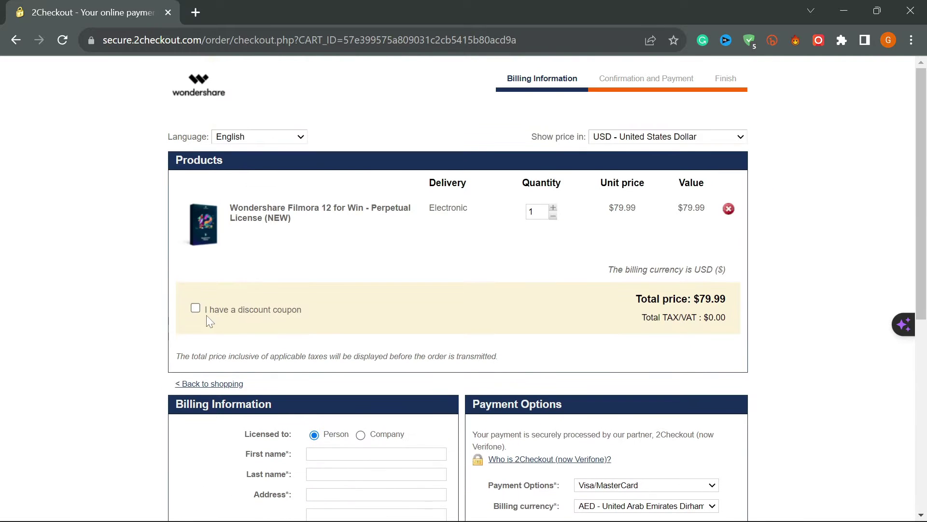
Step: Apply the saved coupon code, taking $16.00 off and bringing the total to $63.99
click(195, 308)
click(218, 315)
click(290, 346)
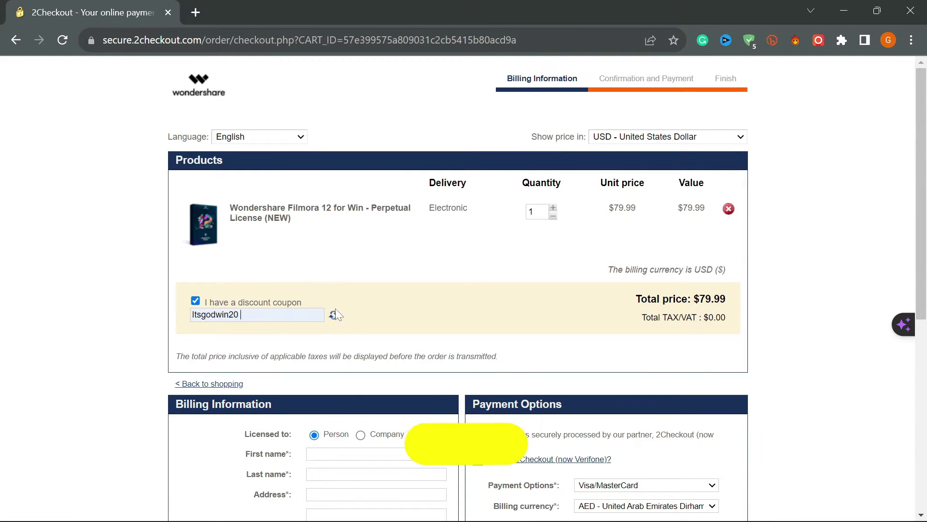
click(333, 314)
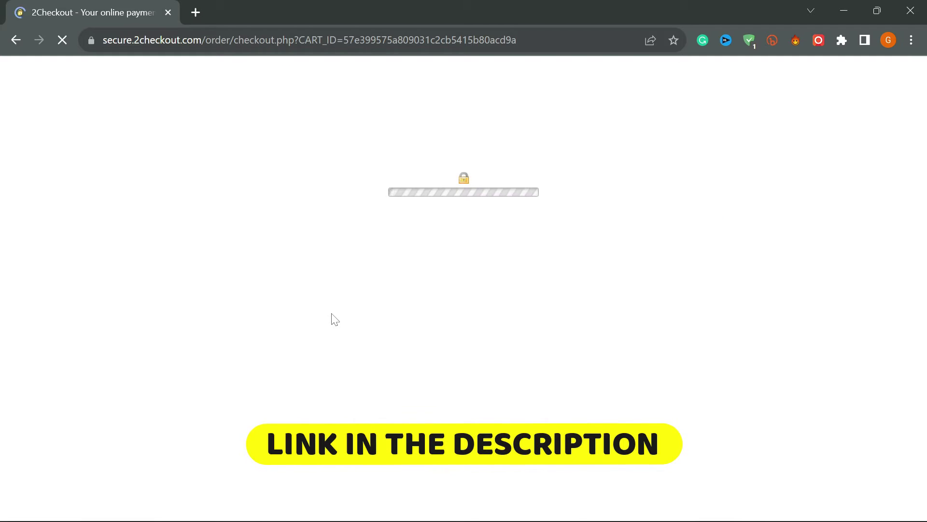
drag(660, 270, 693, 270)
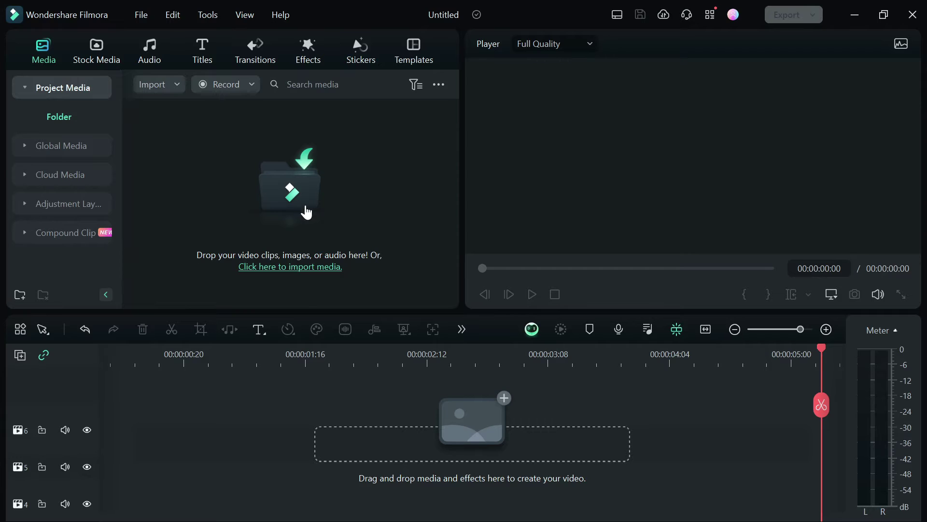
Step: Import 'how to convert text to video in filmora 13' from Videos > FILMORA and drop it on track 1
click(306, 212)
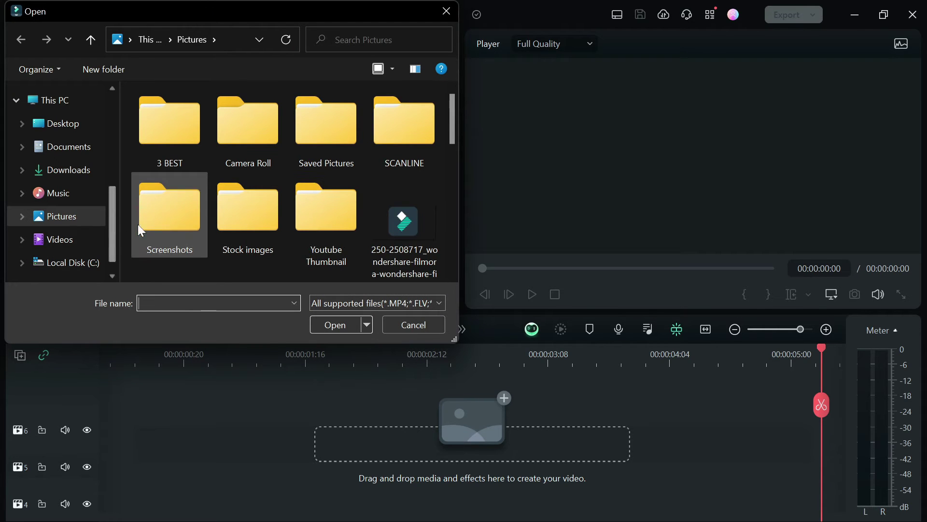
scroll(112, 225, down, 1)
click(67, 209)
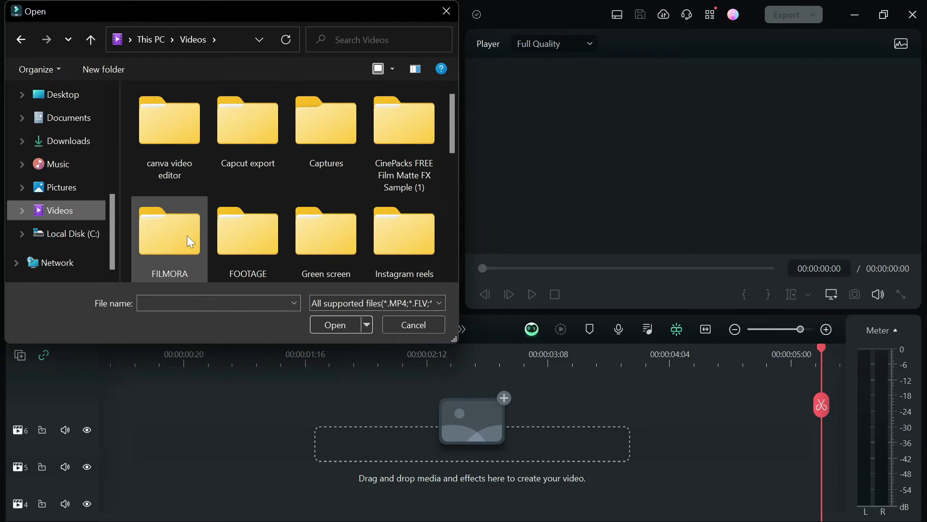
double_click(188, 237)
drag(453, 97, 455, 145)
click(353, 112)
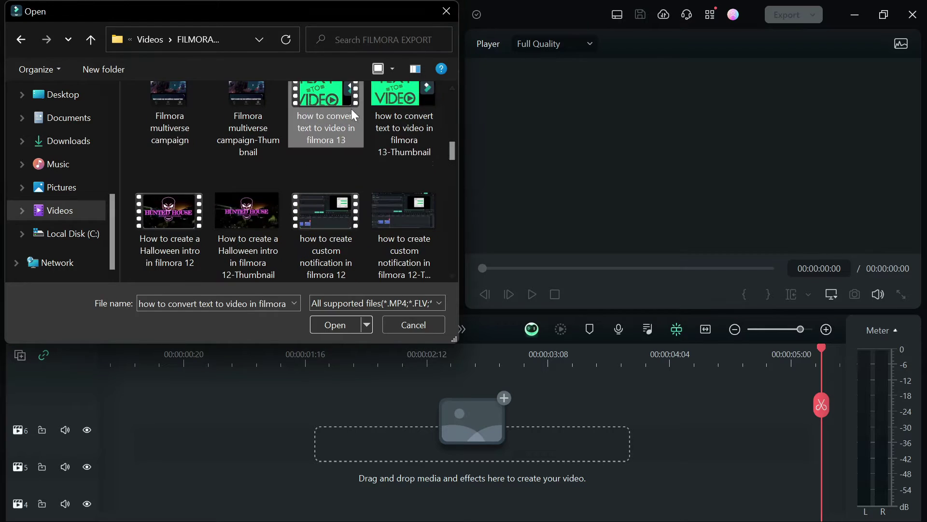
double_click(352, 109)
drag(307, 204, 106, 491)
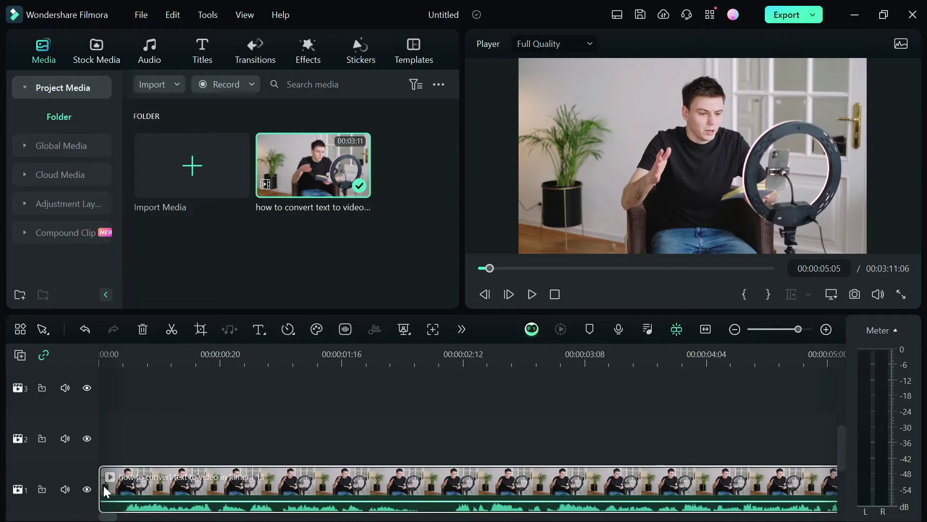
Step: Mute track 1, add a Quick Text 'Text Here' title, and return the playhead to 00:00:00:00
click(66, 489)
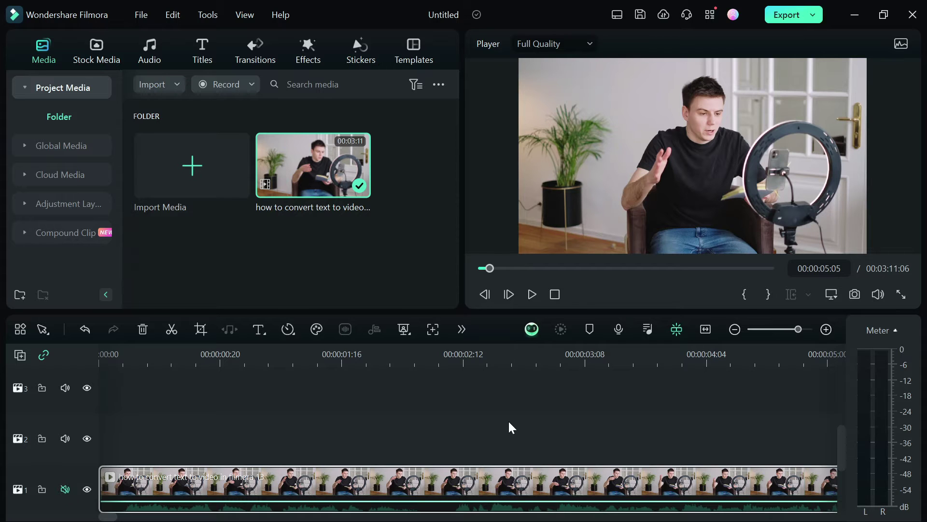
click(262, 332)
click(280, 354)
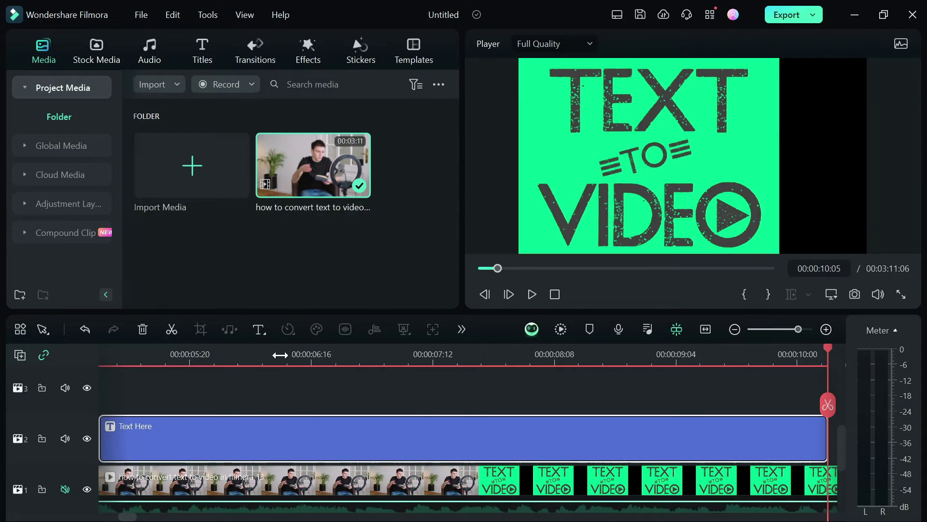
scroll(392, 360, down, 3)
scroll(139, 451, left, 5)
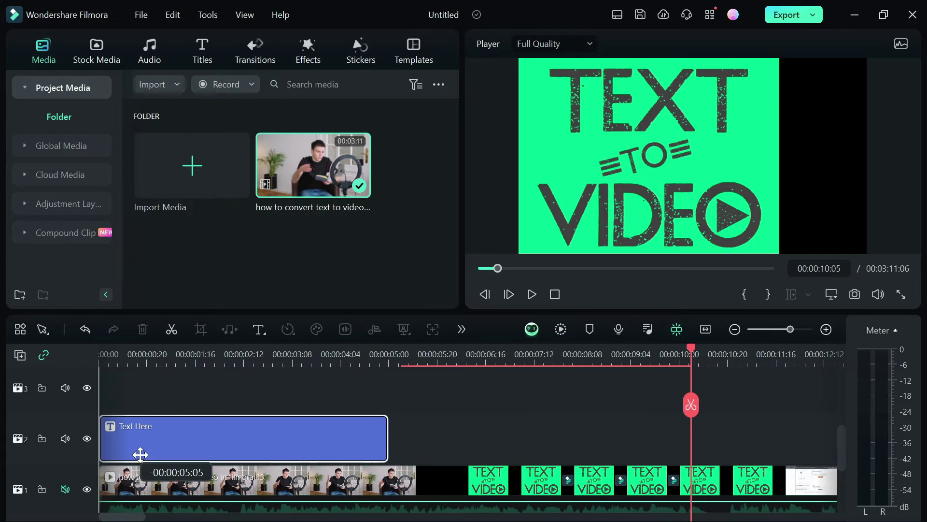
drag(120, 351, 100, 351)
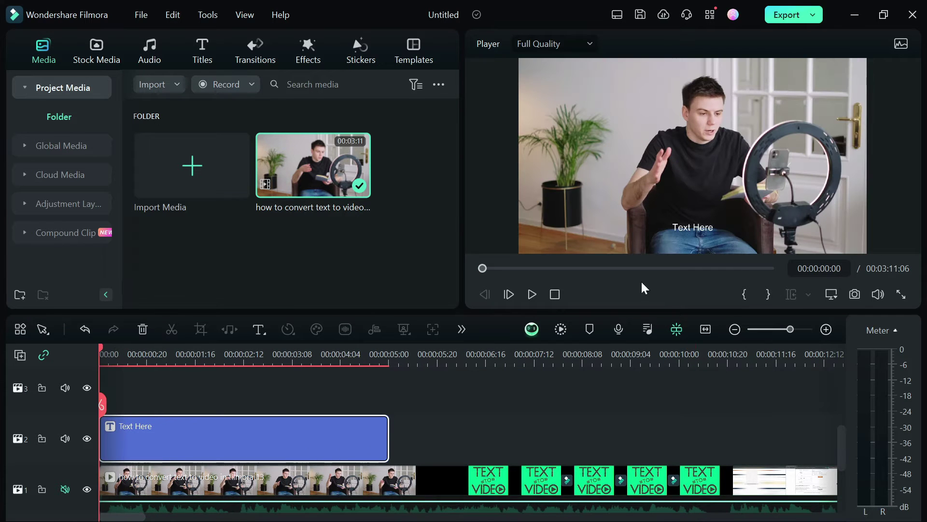
Step: Replace the title text with 'FILMORA' in the Basic title settings
double_click(259, 436)
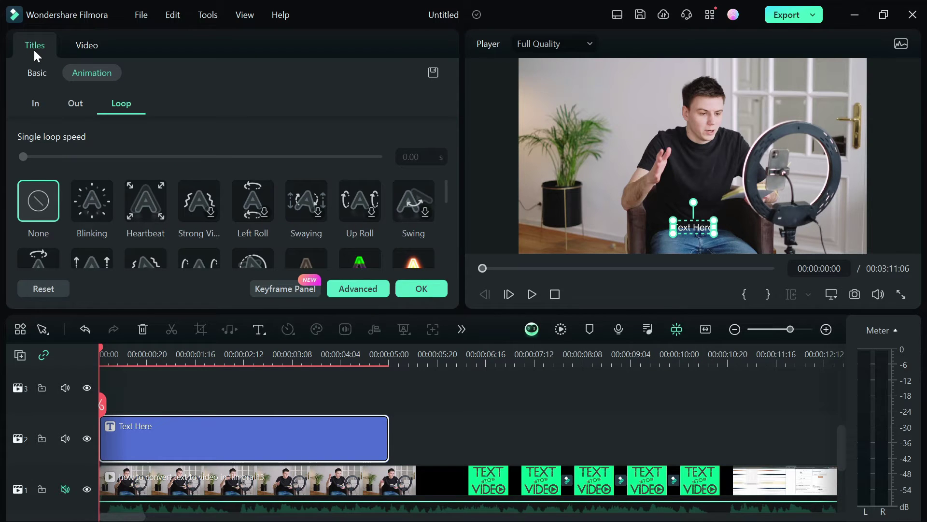
click(37, 74)
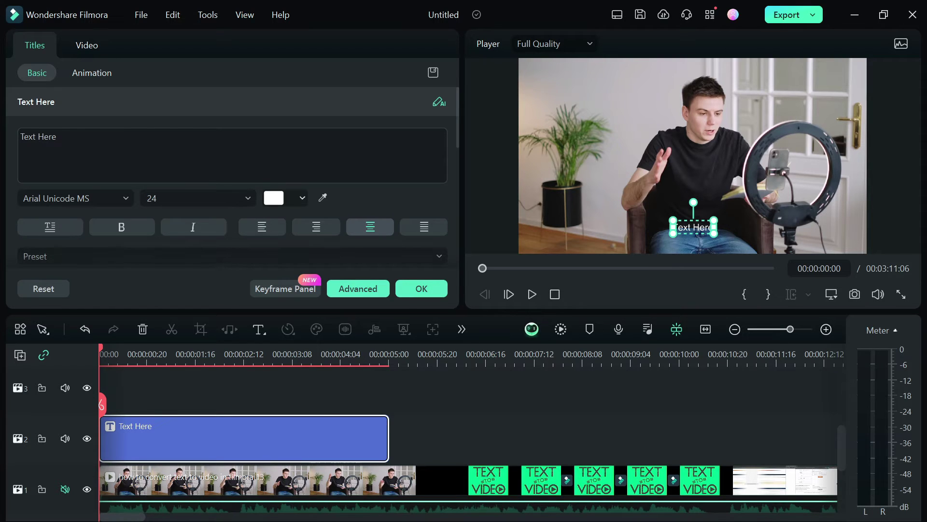
key(ctrl+a)
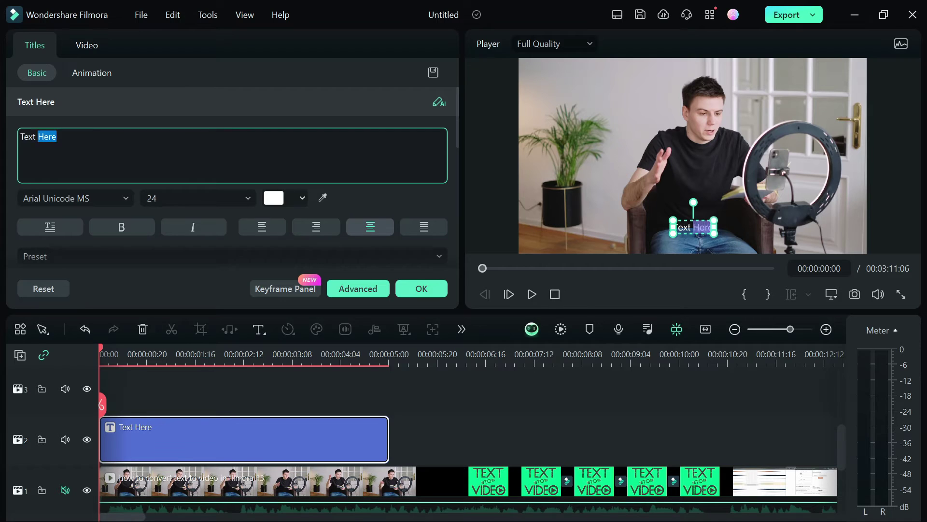
text(Filmora)
key(ctrl+a)
text(FILMORA)
Step: Set the title font to Arial Rounded MT Bold at size 40
click(75, 198)
click(84, 377)
click(193, 198)
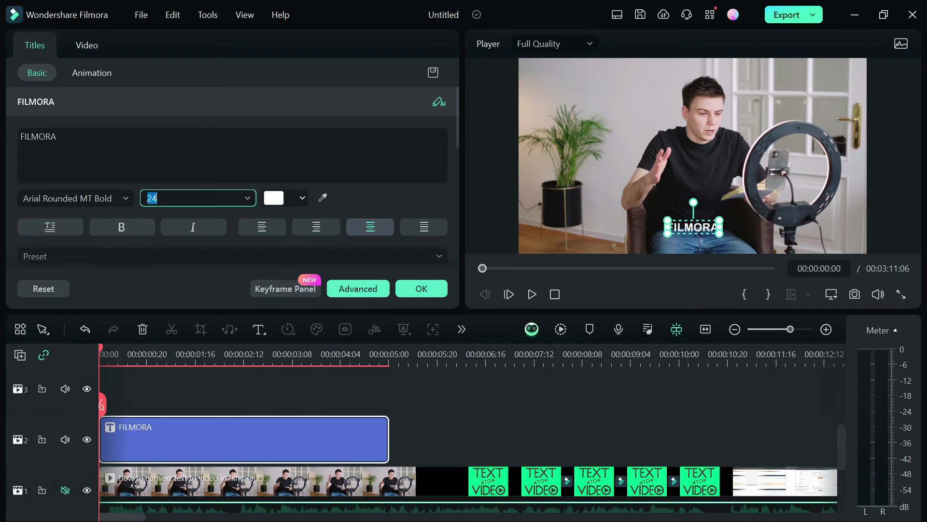
click(187, 280)
click(301, 198)
click(304, 209)
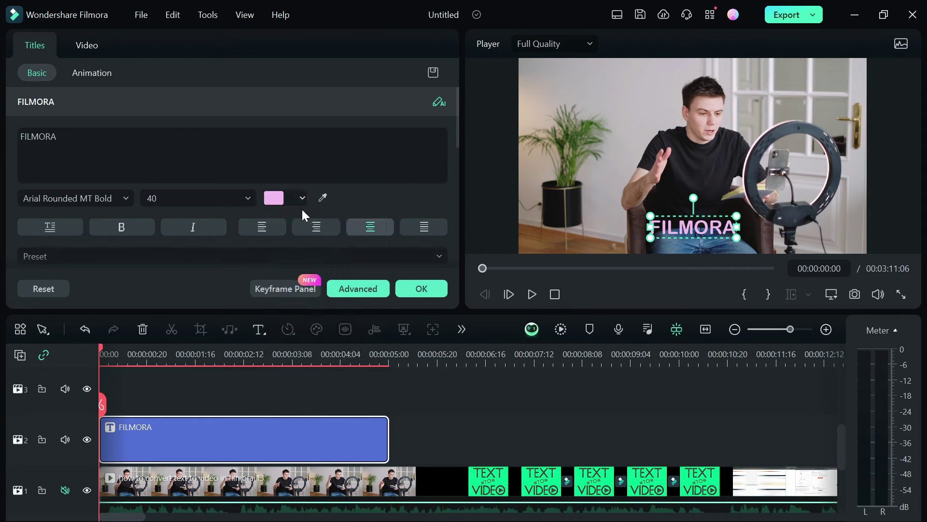
scroll(315, 234, down, 6)
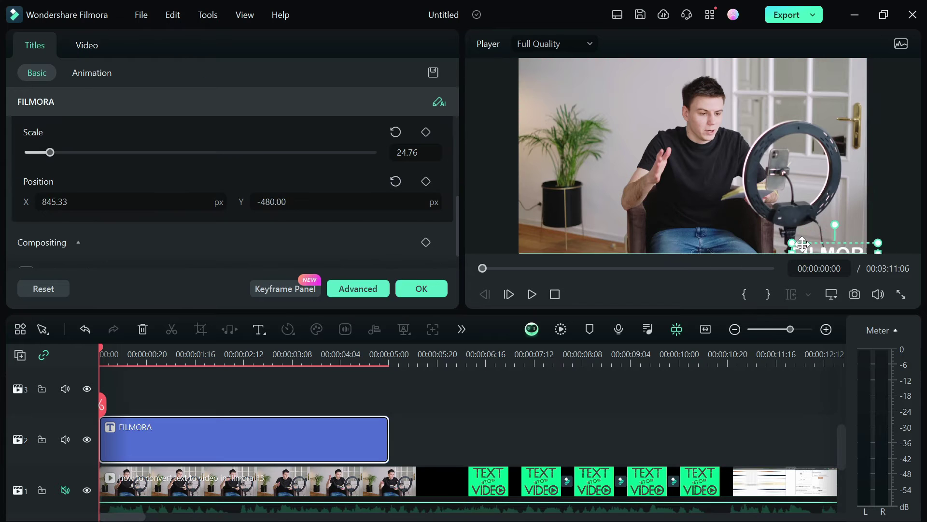
Step: Give the FILMORA title the Blinking loop animation with a 5.00 s single loop speed
click(91, 72)
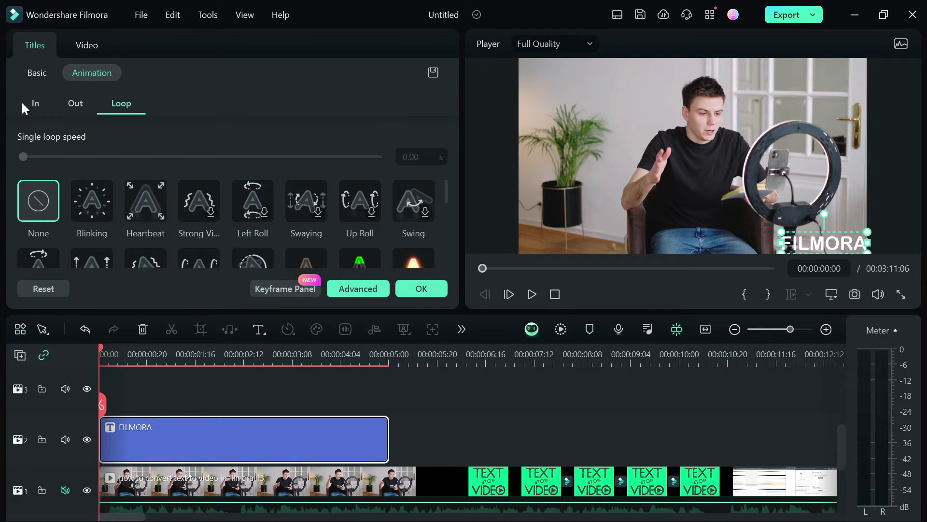
click(35, 103)
click(74, 103)
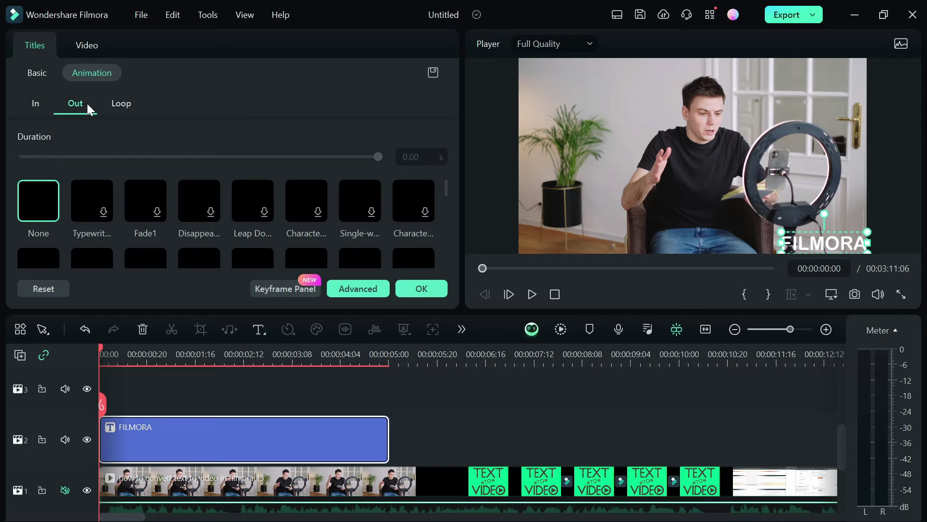
click(119, 102)
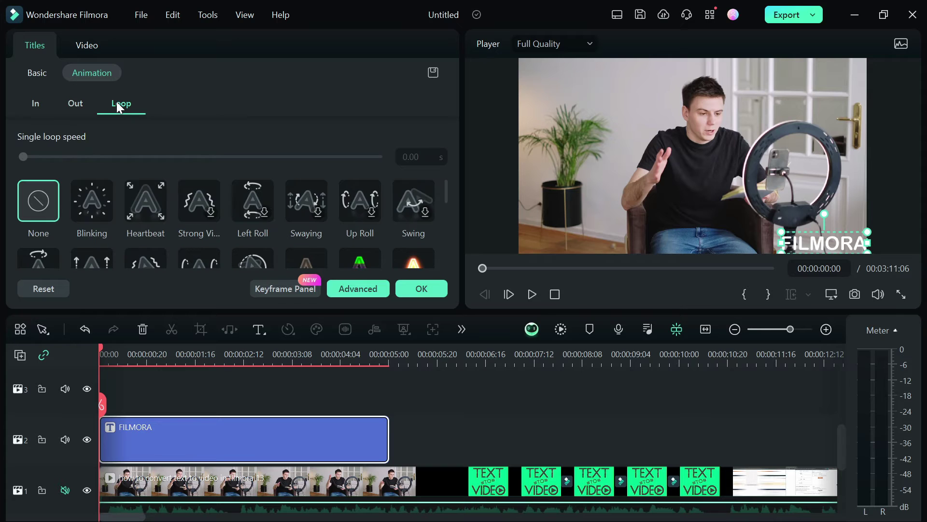
click(92, 191)
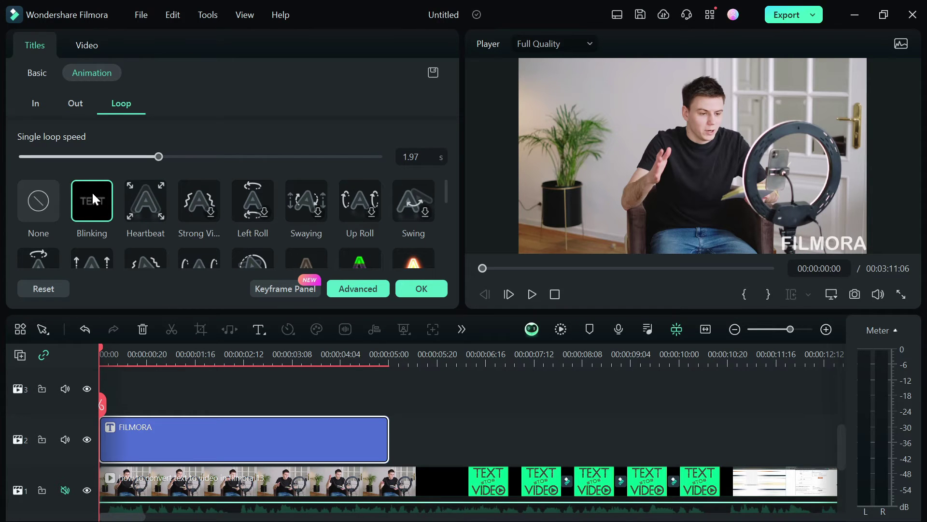
drag(162, 156, 269, 157)
drag(385, 163, 398, 159)
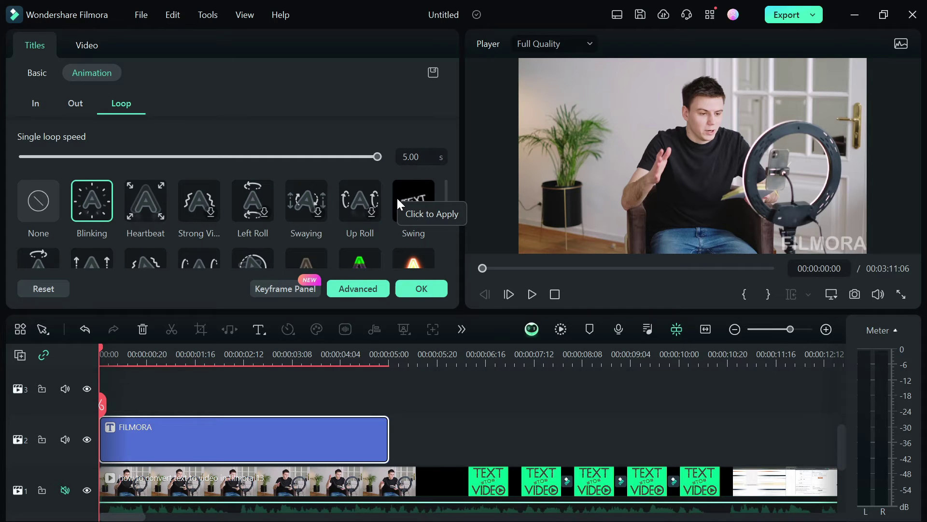
Step: Confirm the animation, unmute track 1, and stretch the FILMORA title across the whole video
click(418, 290)
click(64, 490)
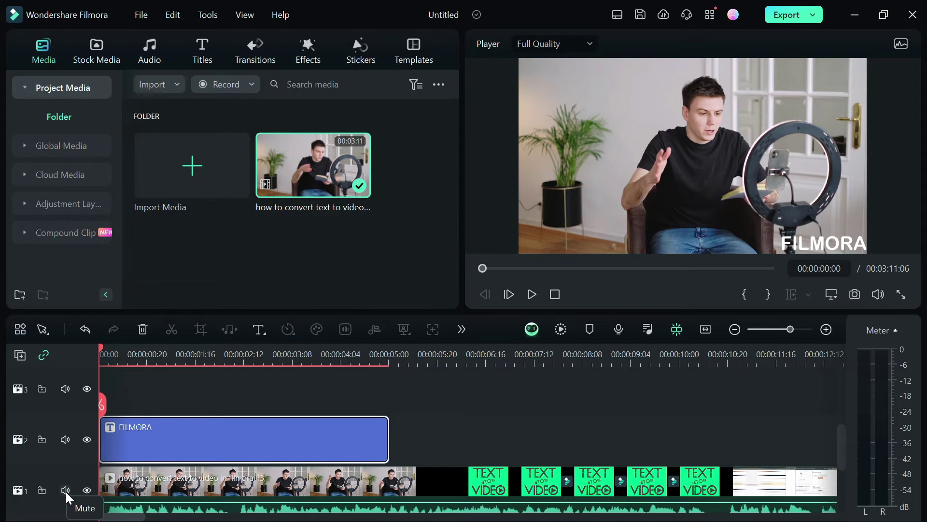
key(space)
key(space)
scroll(224, 367, down, 5)
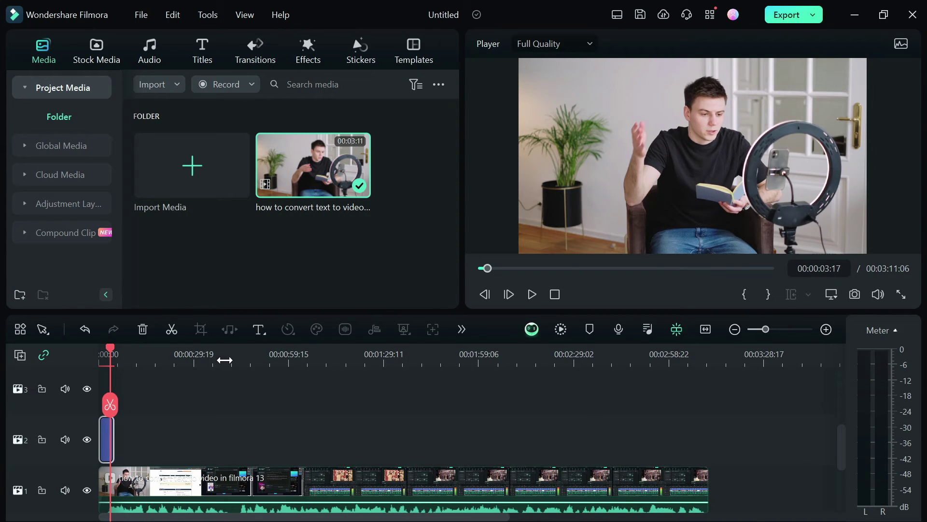
drag(113, 440, 708, 442)
key(space)
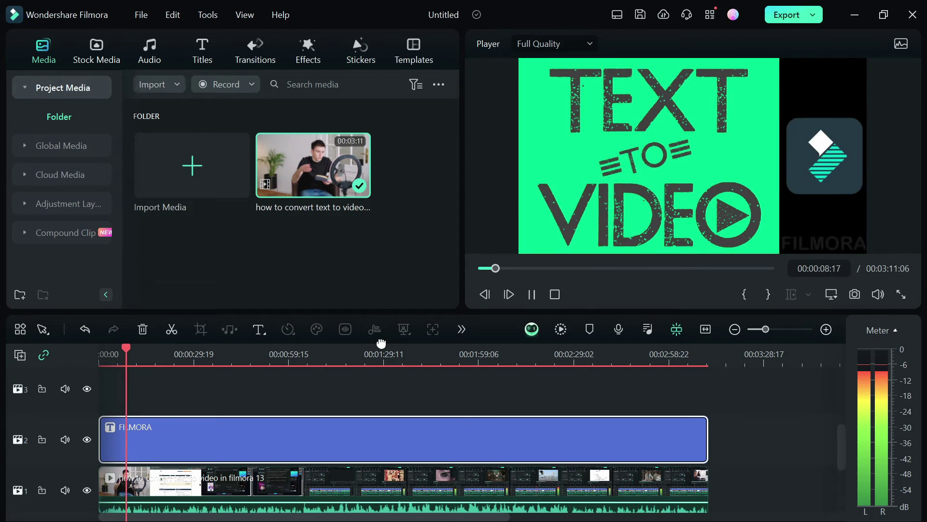
Step: Preview the video's ending from about 00:02:59:14
click(445, 357)
click(670, 358)
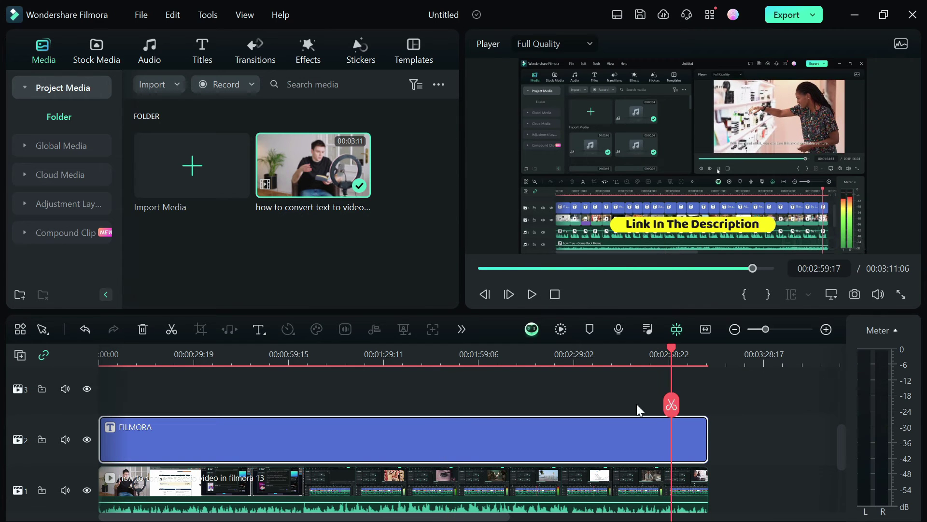
key(space)
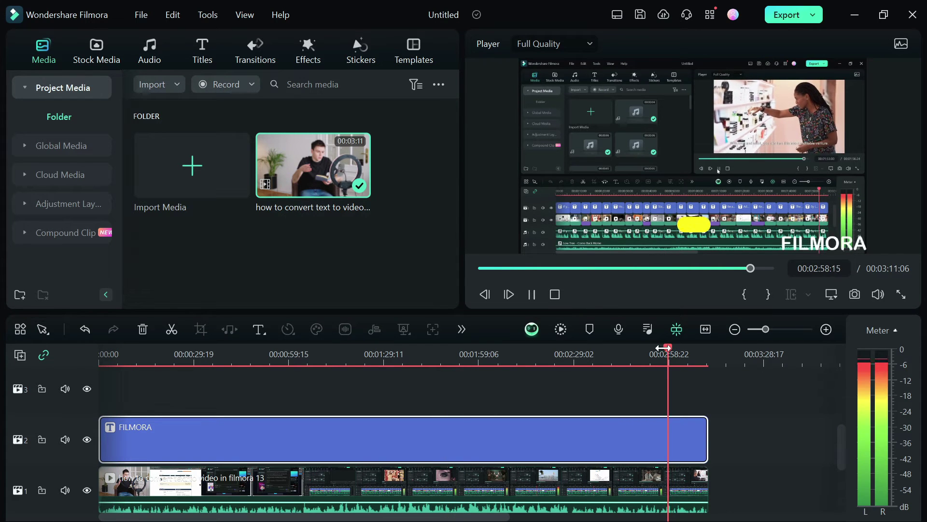
click(671, 355)
key(space)
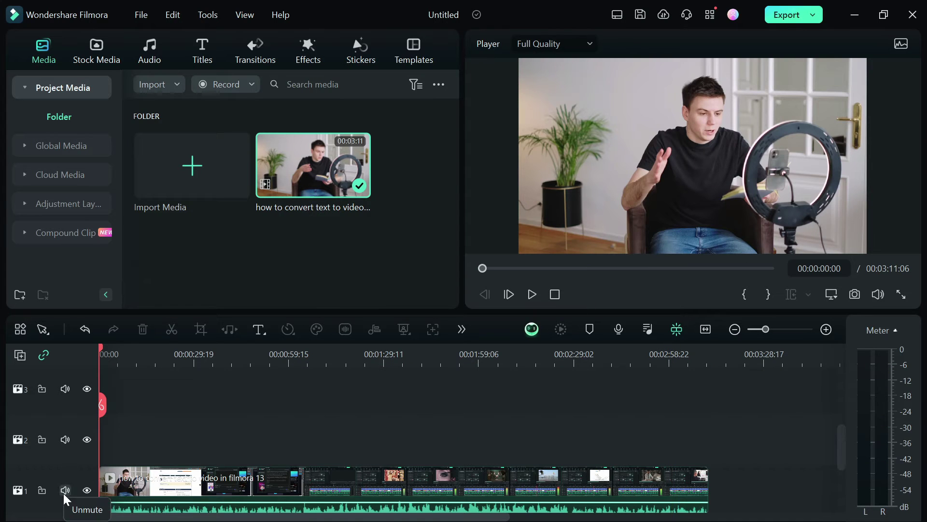
Step: Mute track 1, import the Filmora logo from Pictures, and lay it over the whole video on track 2
click(64, 490)
click(178, 196)
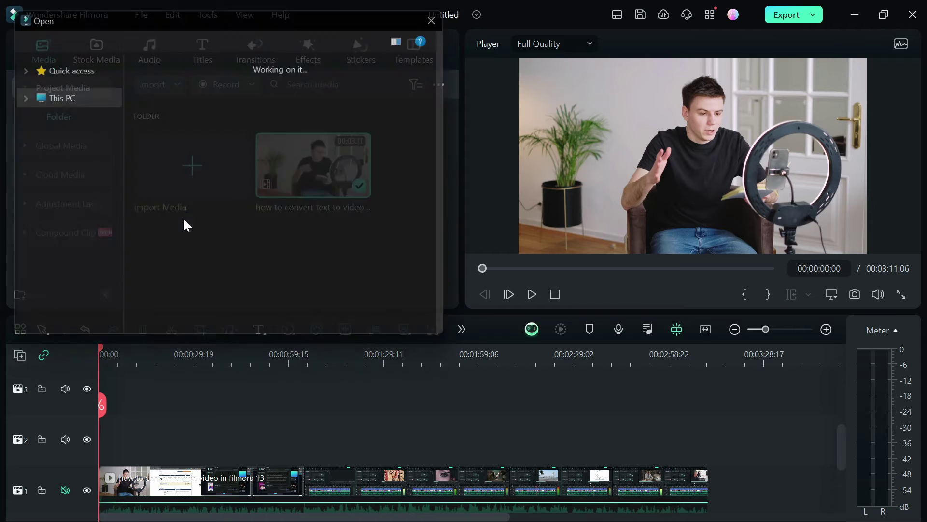
click(57, 244)
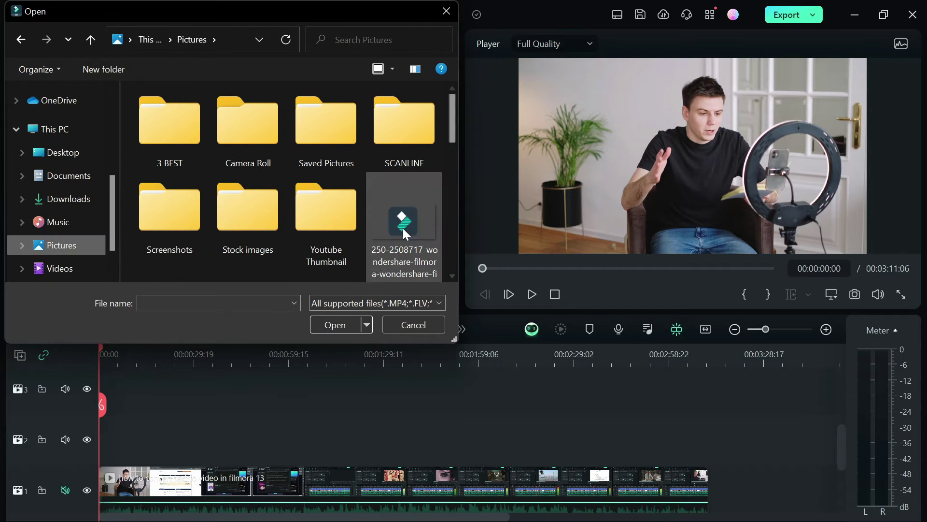
click(403, 228)
click(345, 323)
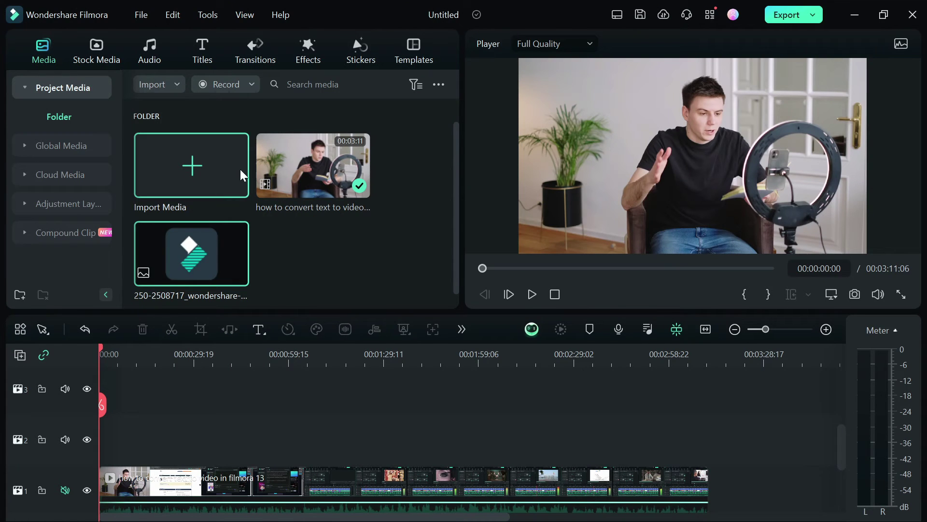
drag(191, 253, 706, 471)
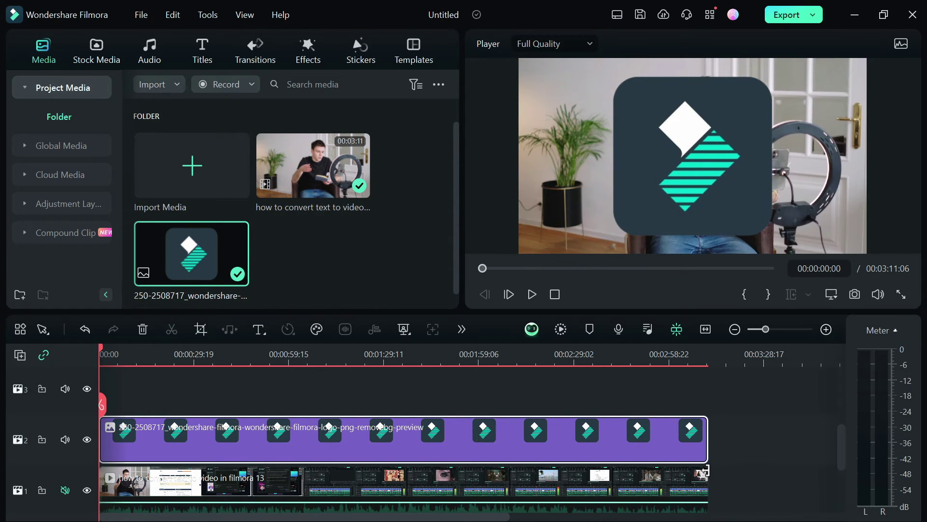
Step: Shrink the logo and move it into the video's lower-right corner
double_click(344, 425)
drag(868, 251, 693, 156)
mouse_move(693, 155)
mouse_down()
mouse_move(749, 159)
mouse_move(708, 147)
mouse_up()
drag(708, 104, 724, 112)
drag(705, 145, 847, 233)
click(193, 72)
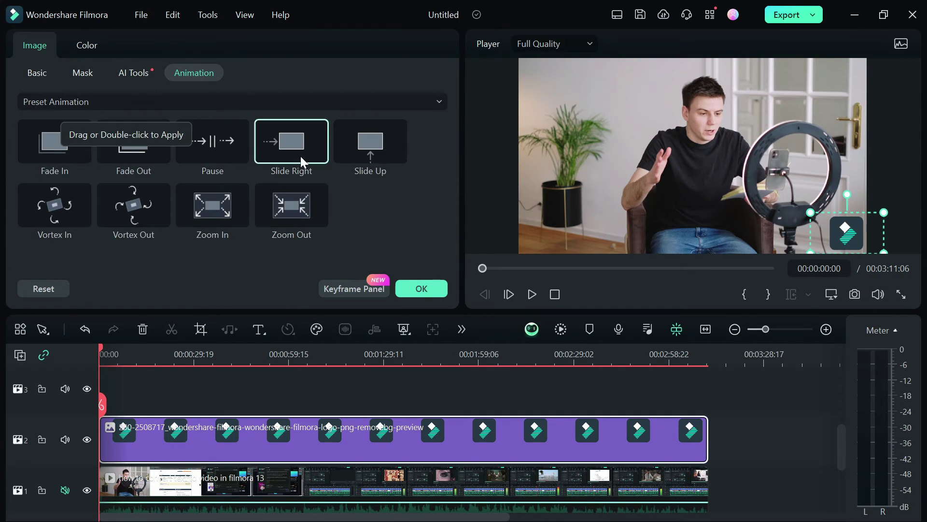
click(422, 289)
click(255, 51)
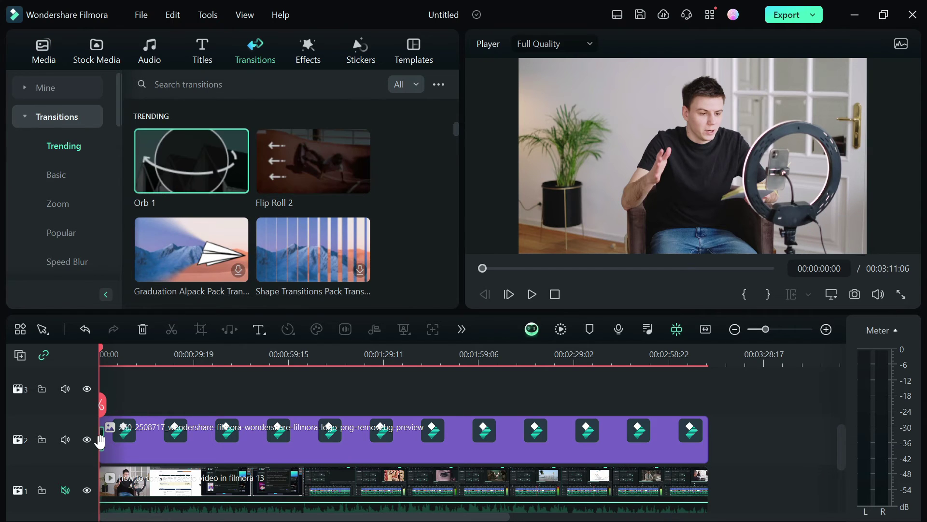
Step: Render a timeline preview and jump through it past 00:02:37 and 00:02:58 to the end
click(559, 334)
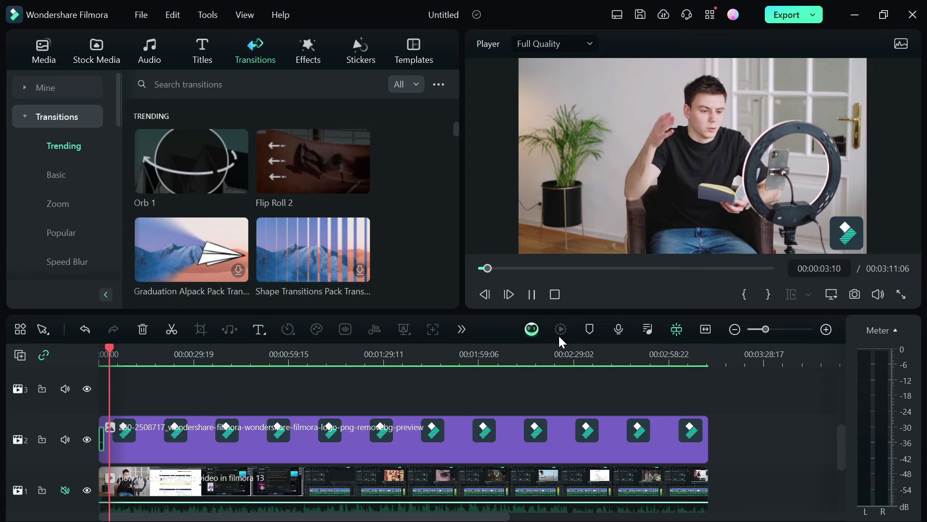
click(384, 357)
click(601, 359)
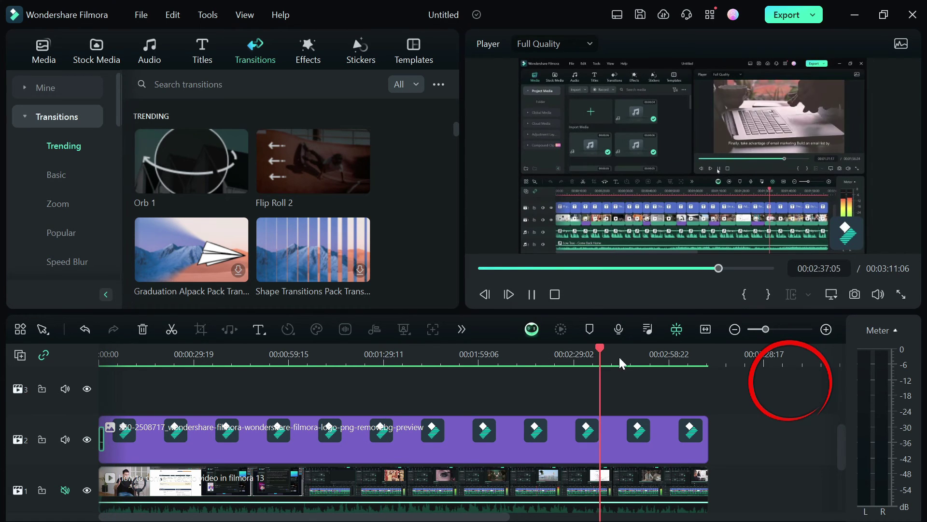
click(680, 355)
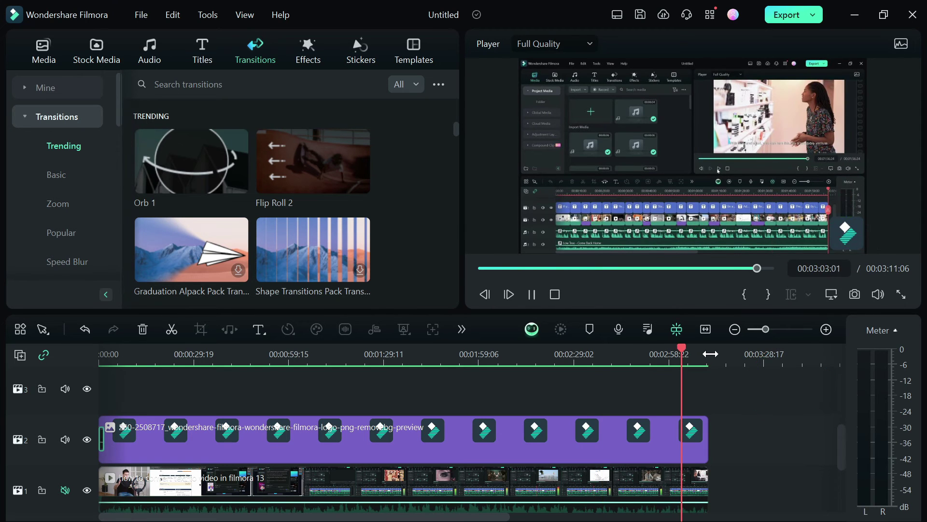
click(708, 355)
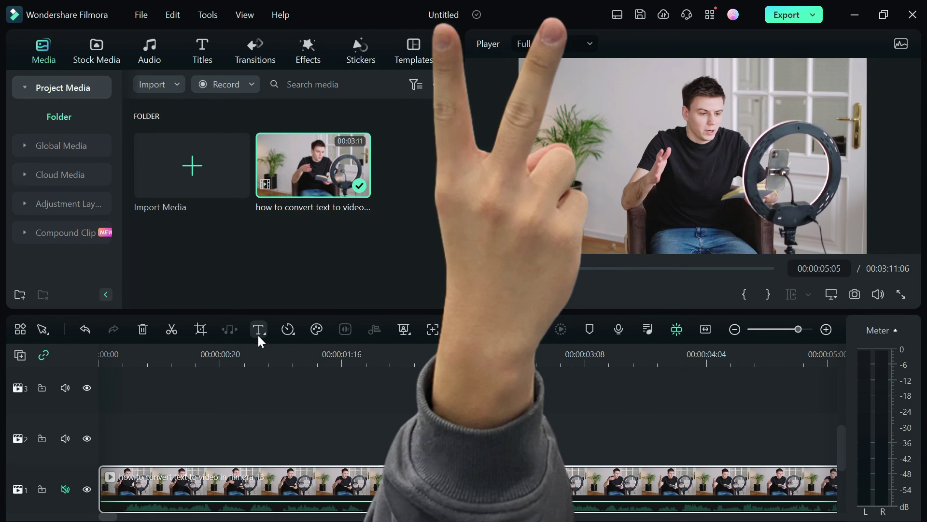
Step: Open the T button's Quick Text / Quick 3D Text dropdown in the timeline toolbar
click(260, 329)
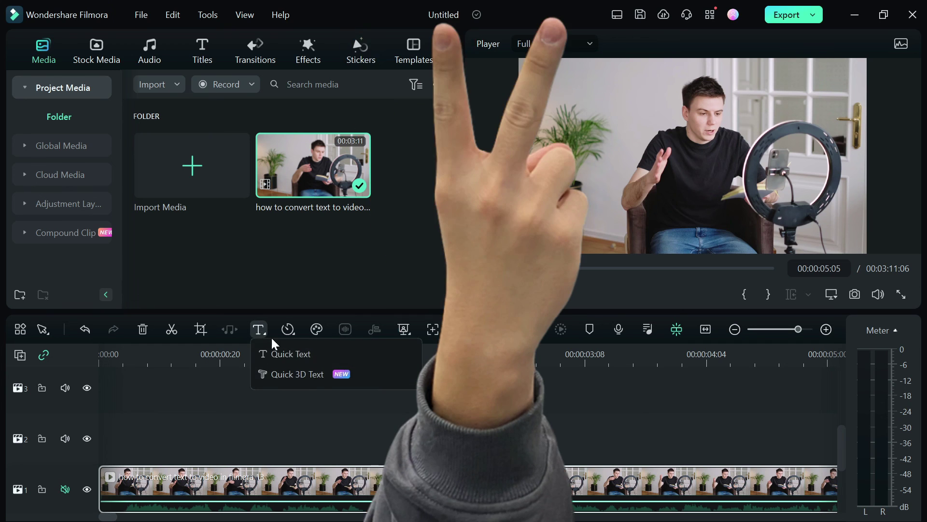